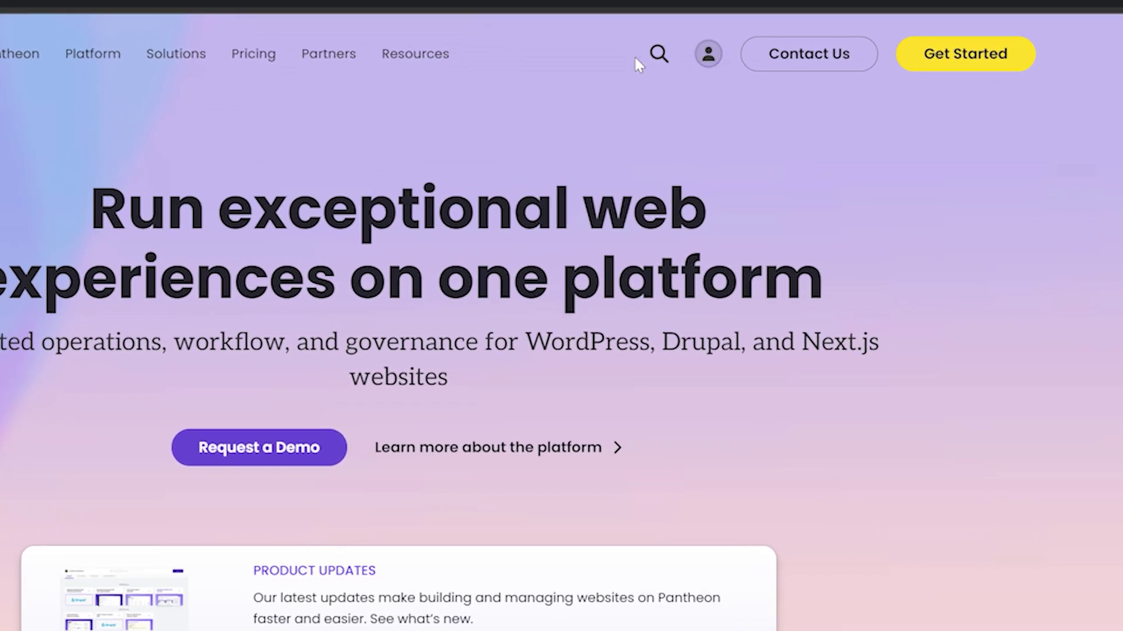
Sign up for a Pantheon account with the first listed Google account and approve the sign-in.
click(706, 60)
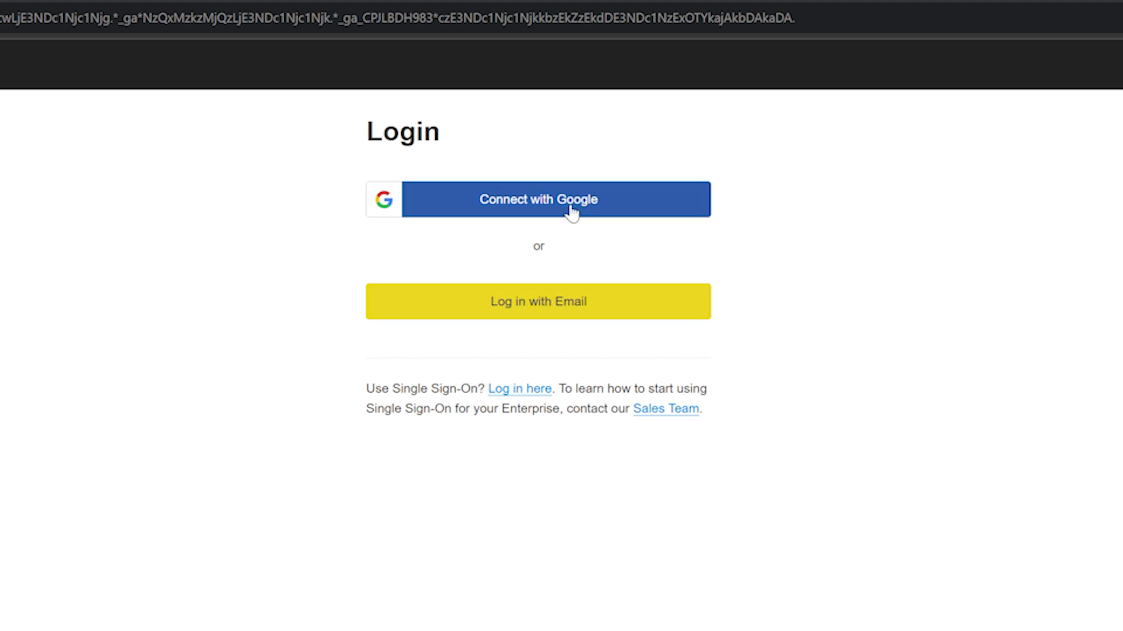
click(553, 300)
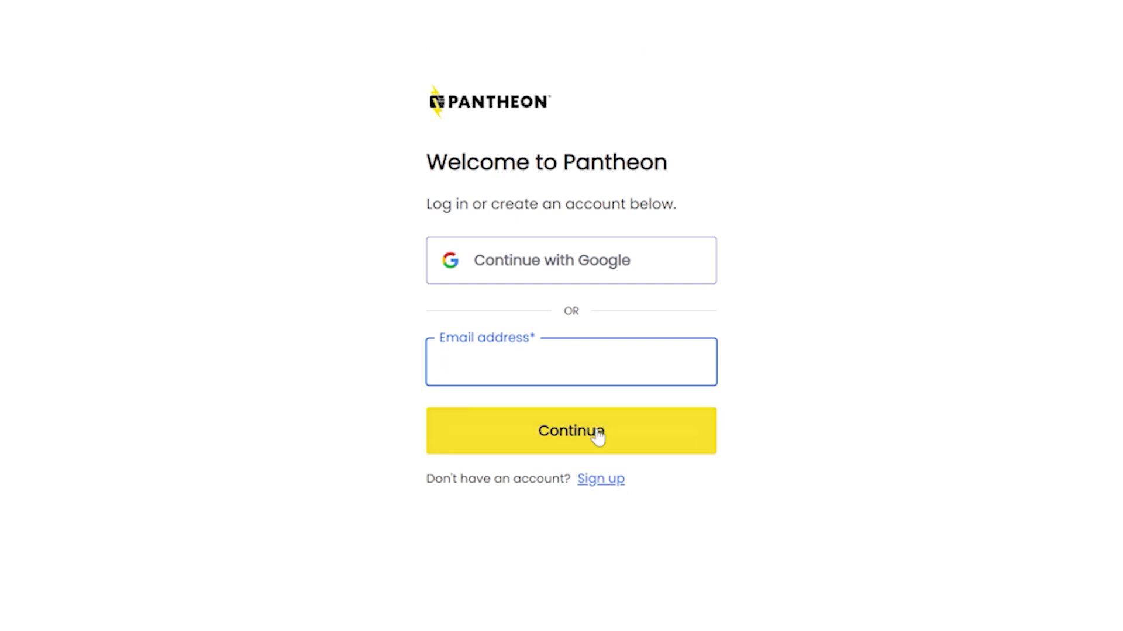
click(603, 486)
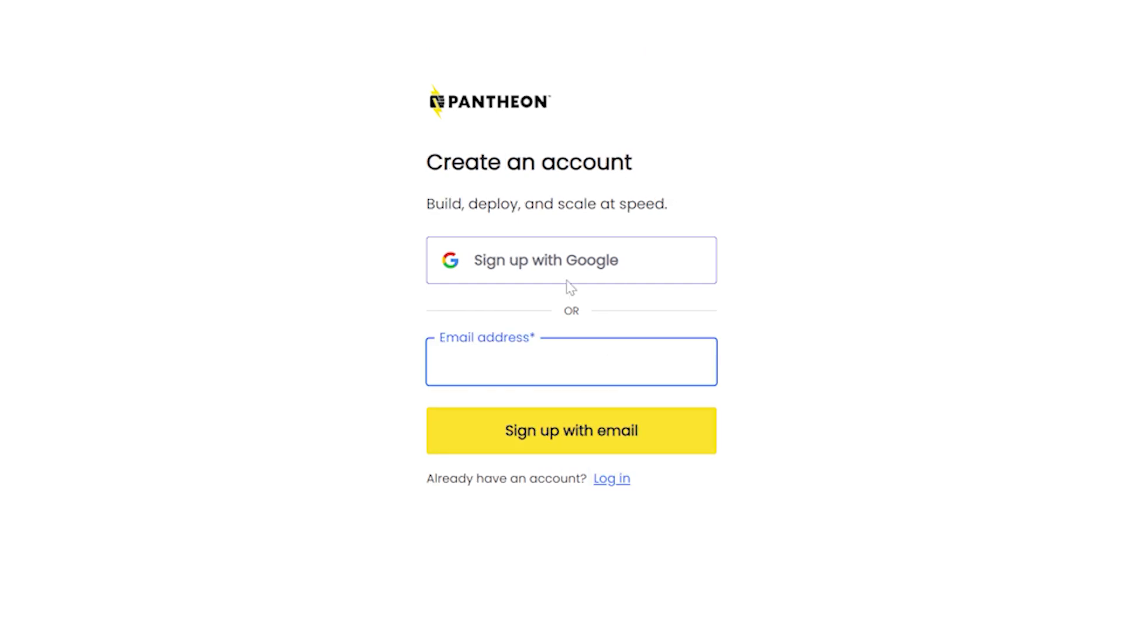
click(565, 262)
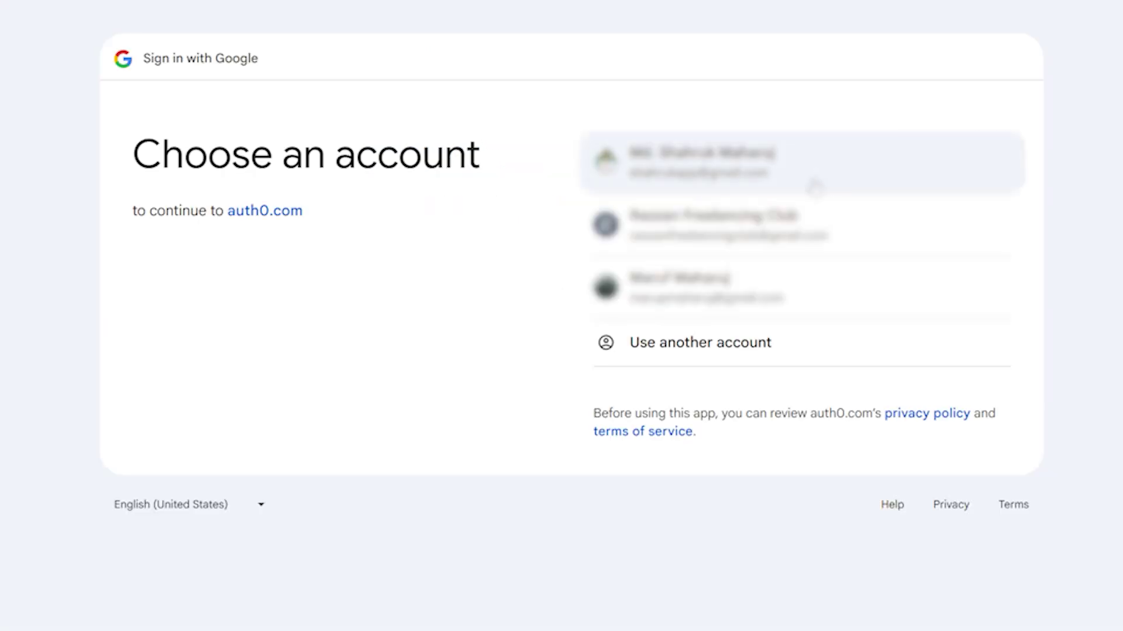
click(753, 186)
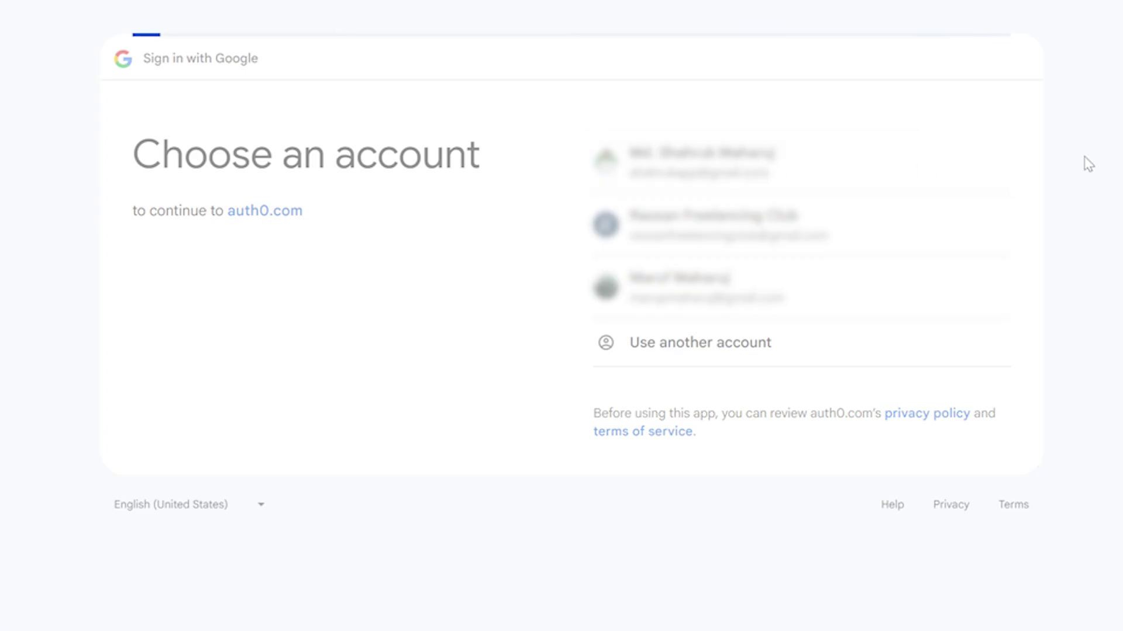
click(910, 386)
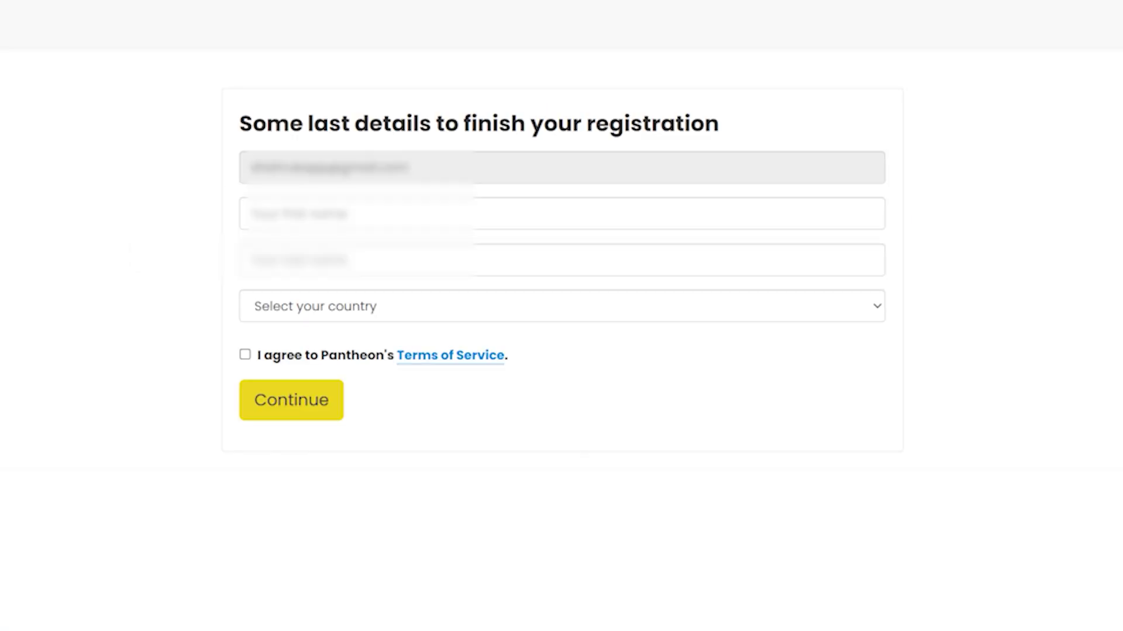
Complete the registration with the saved first name, last name and country Bangladesh, and agree to Pantheon's Terms of Service.
click(398, 221)
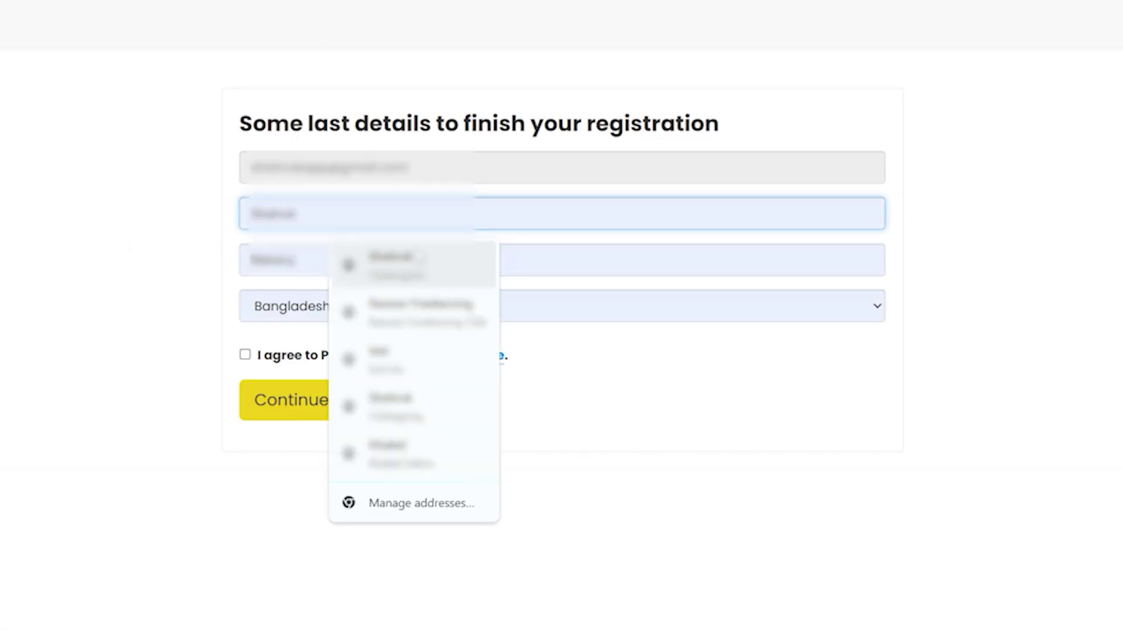
click(422, 262)
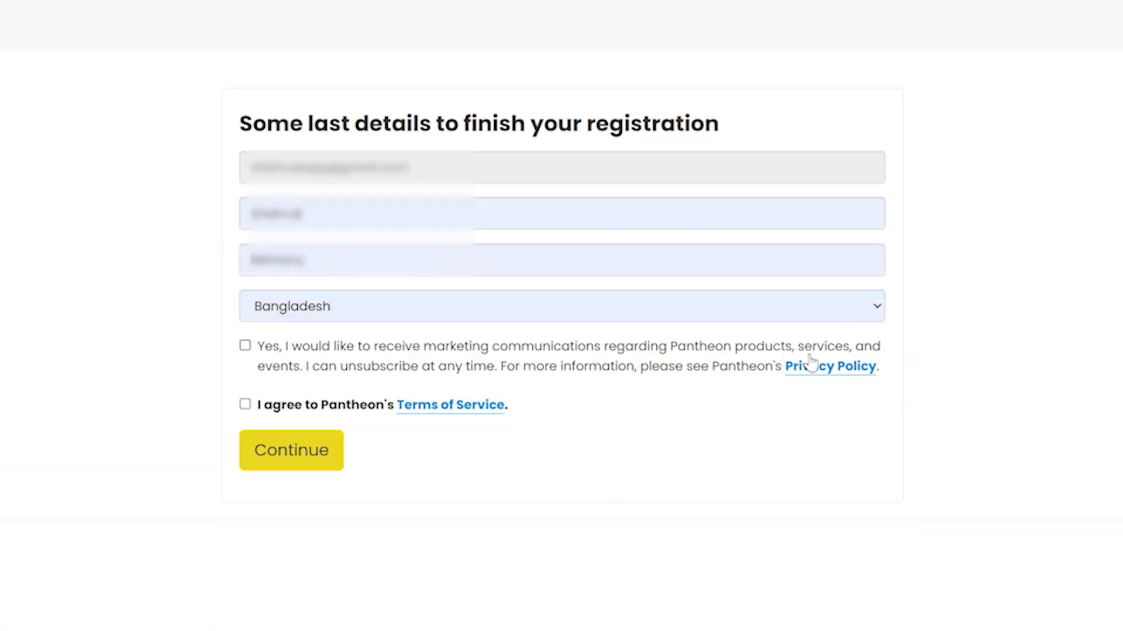
click(278, 410)
click(337, 451)
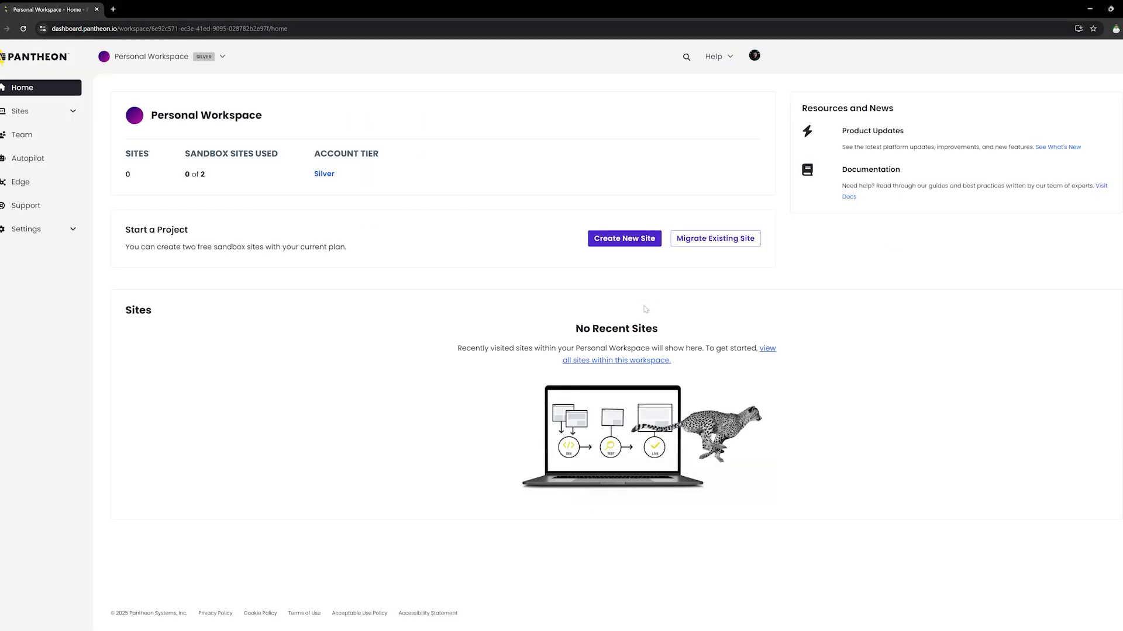
click(24, 112)
click(35, 147)
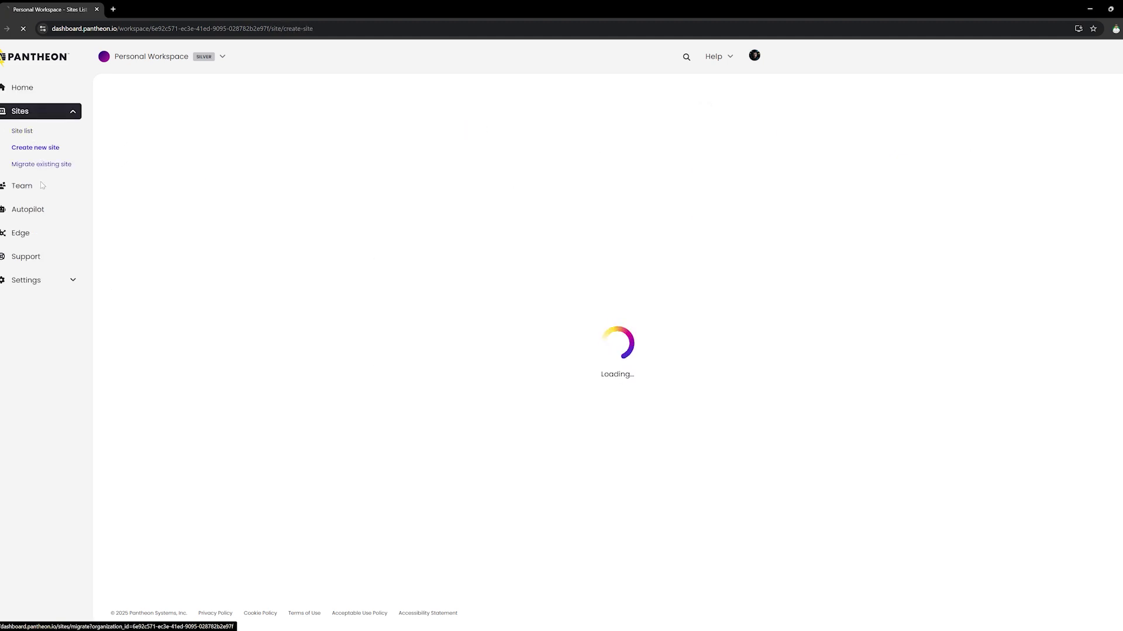
click(47, 93)
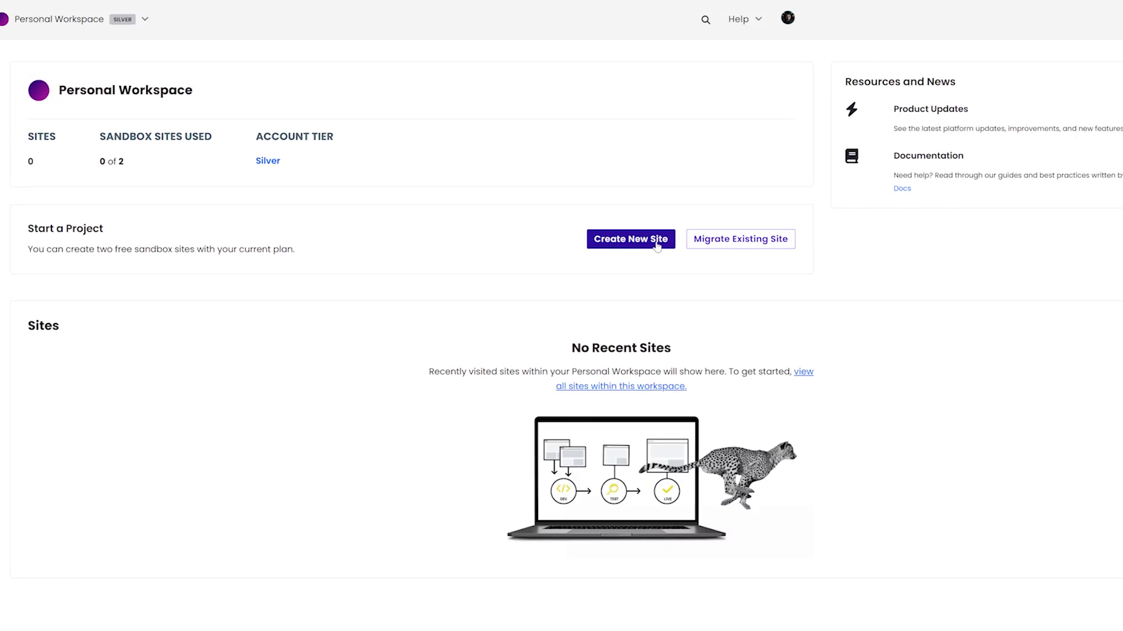
Start a new WordPress site in the Personal Workspace.
click(621, 240)
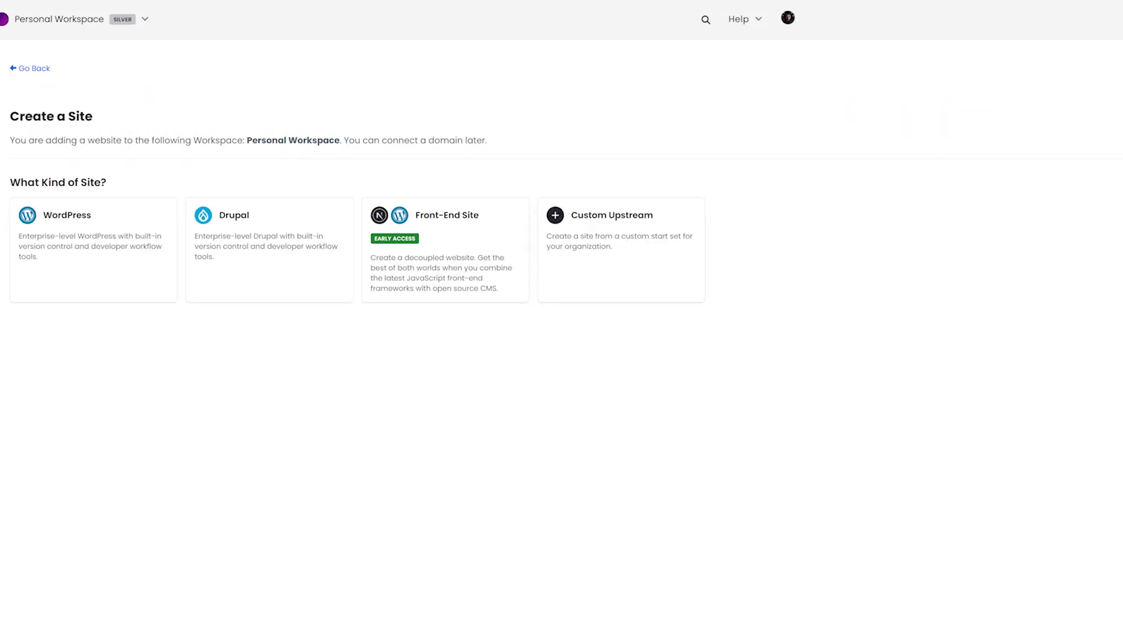
click(97, 235)
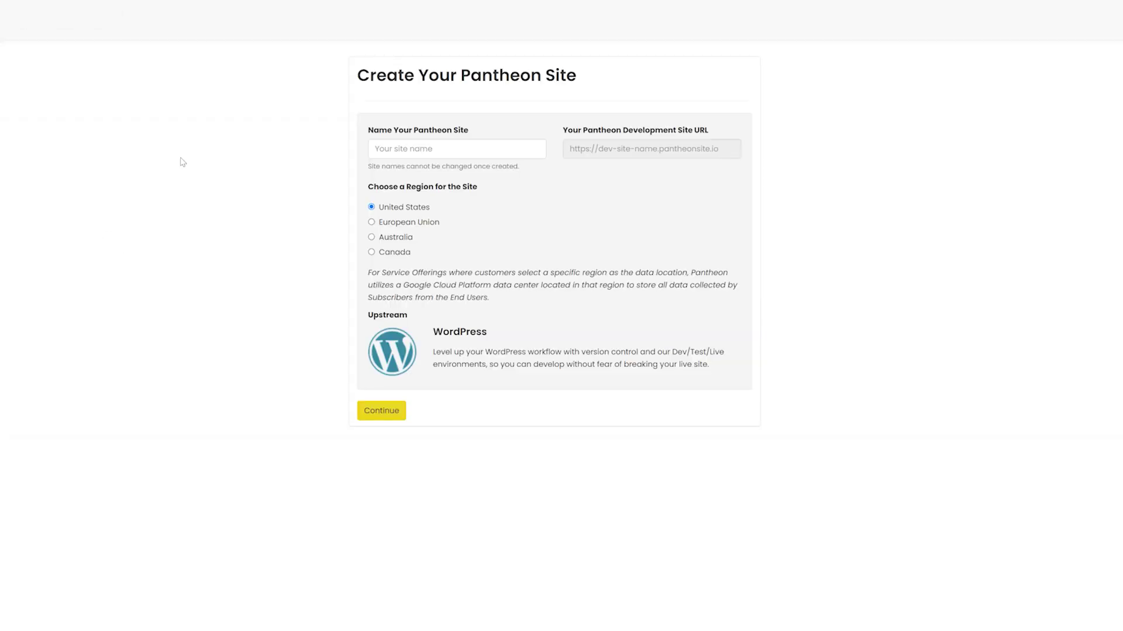
Try to create the site in the United States region using the saved suggestion as its name.
click(472, 153)
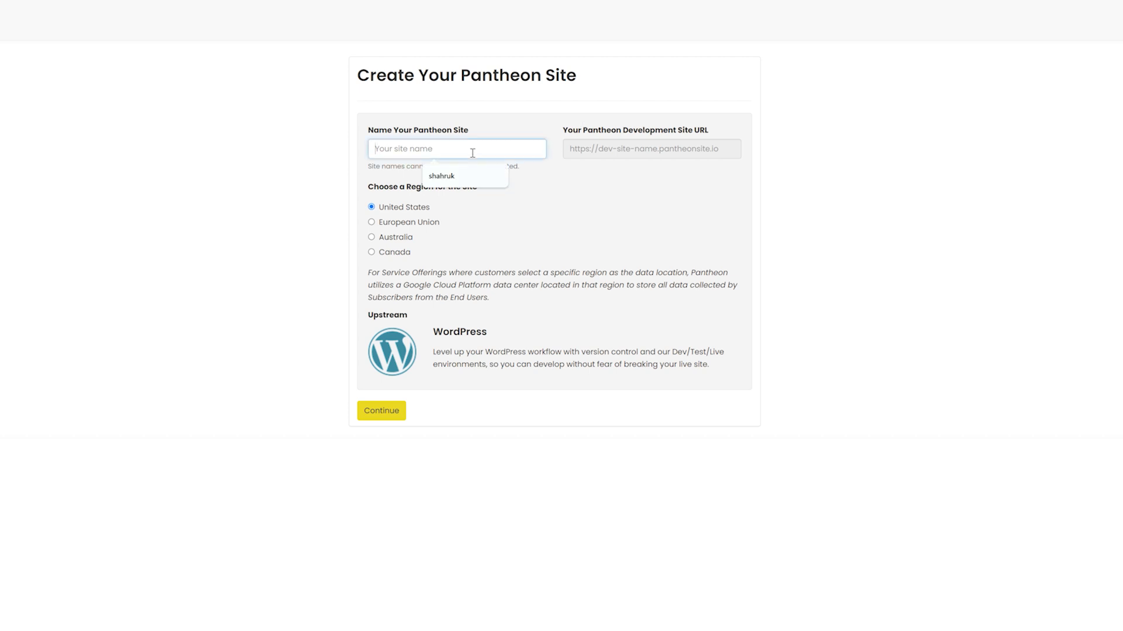
key(Down)
key(Return)
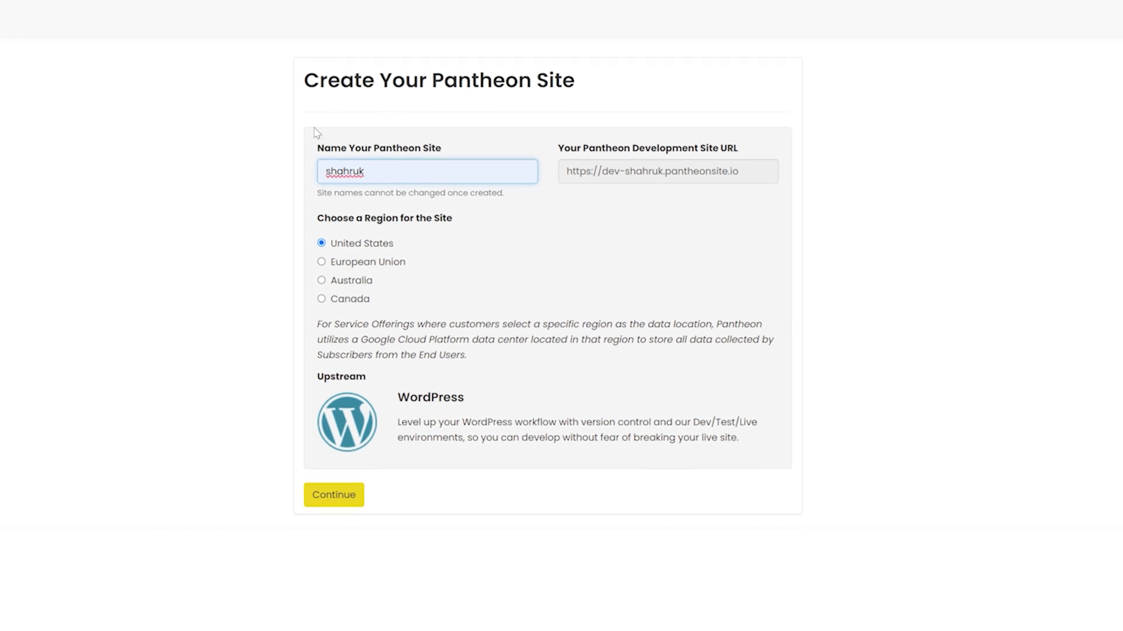
click(345, 497)
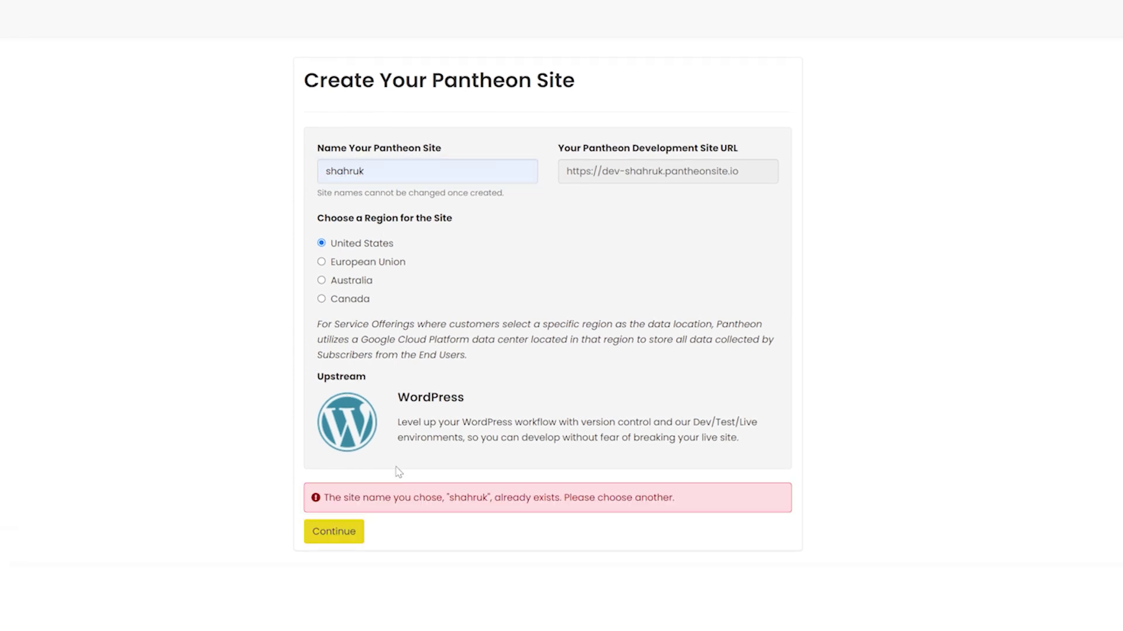
Name the Pantheon site jekono and submit it for deployment in the United States region.
double_click(474, 496)
triple_click(372, 183)
text(jekono)
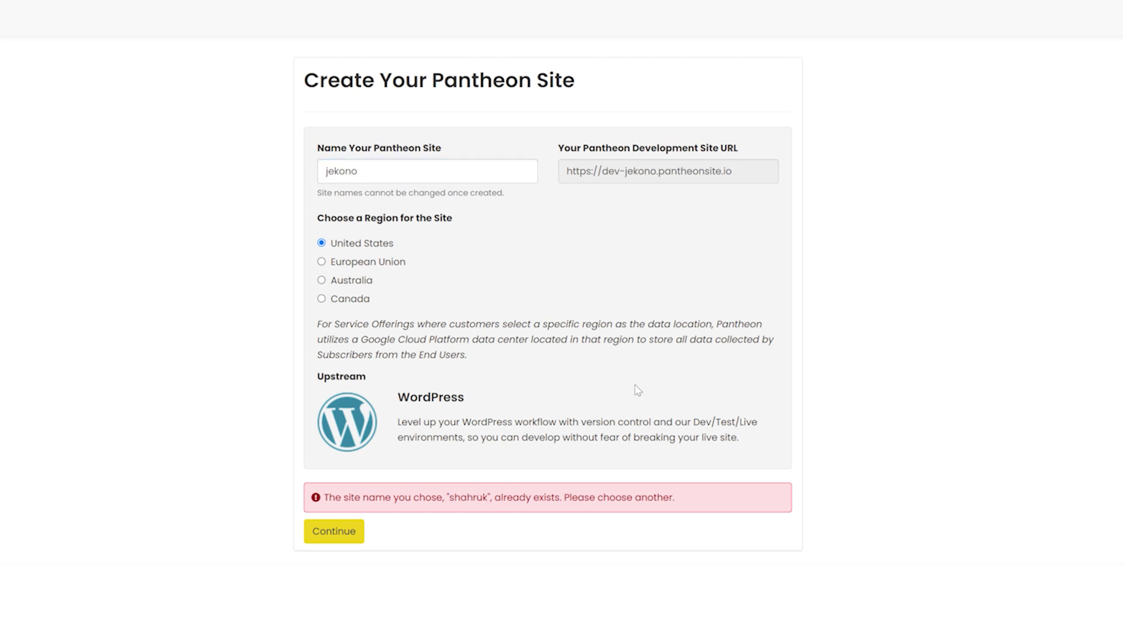
click(336, 531)
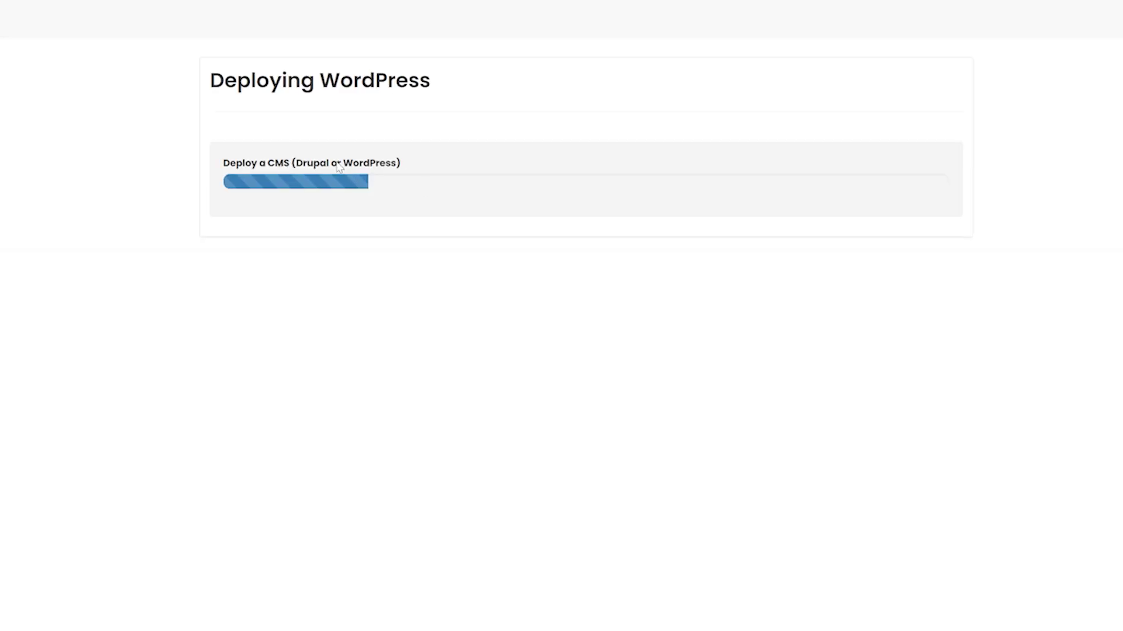
drag(403, 165, 379, 171)
click(418, 166)
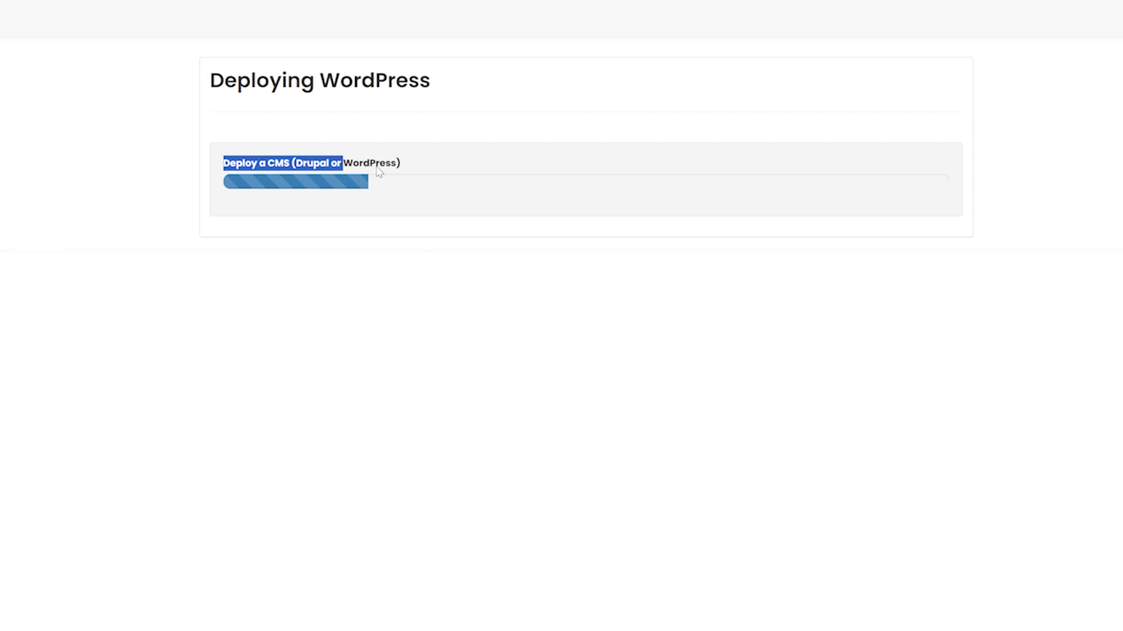
click(422, 168)
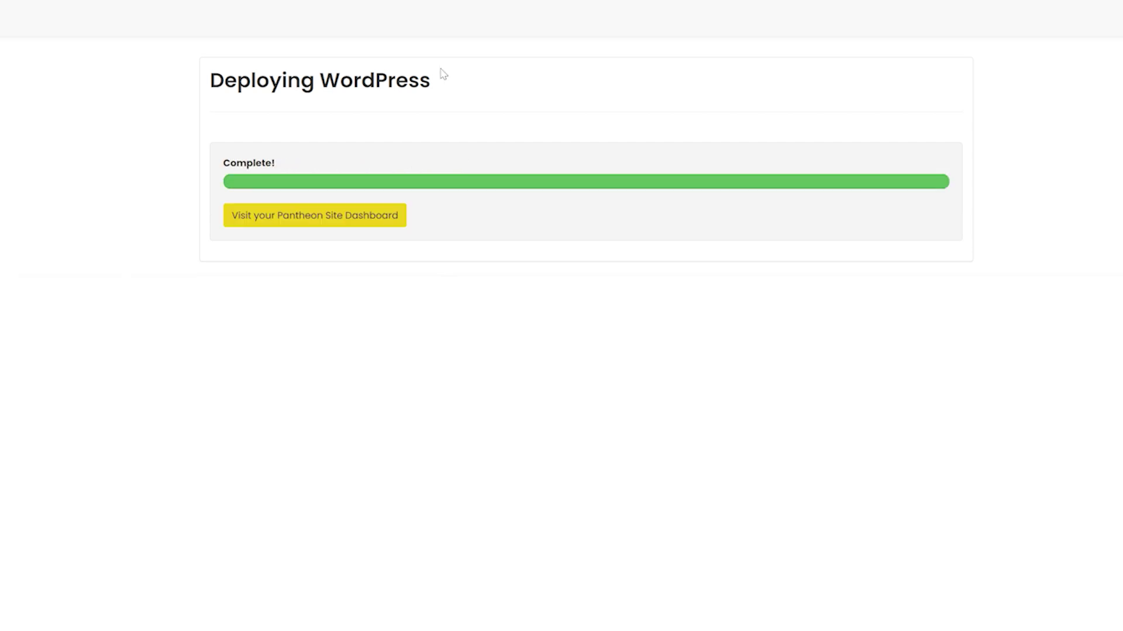
Open the deployed site's Pantheon dashboard and launch the site admin of its Dev environment.
click(267, 226)
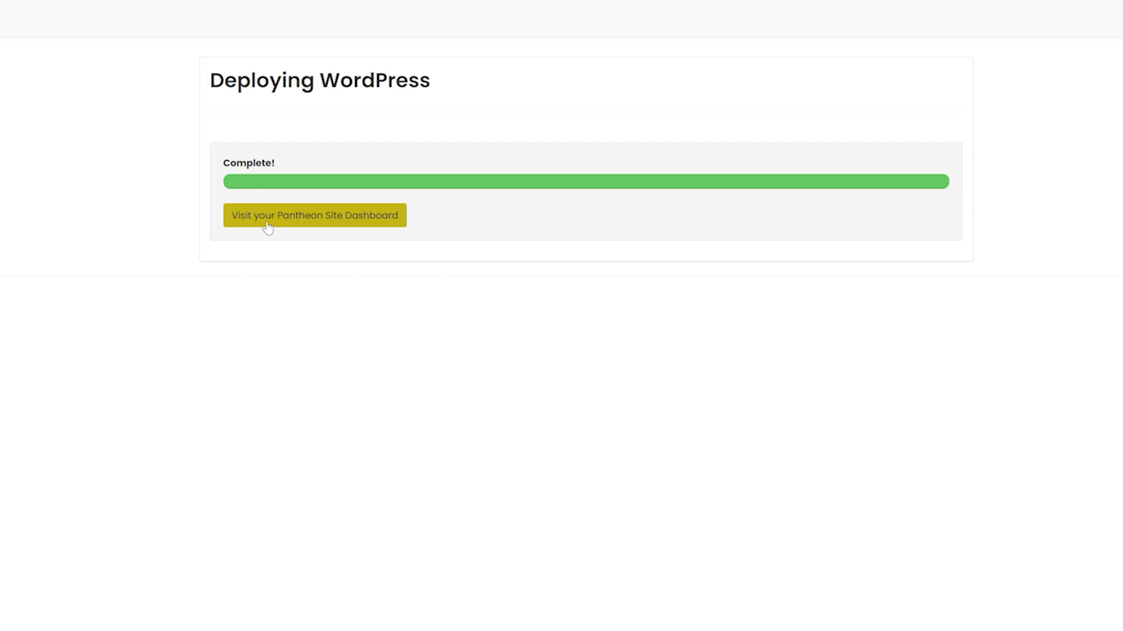
click(327, 218)
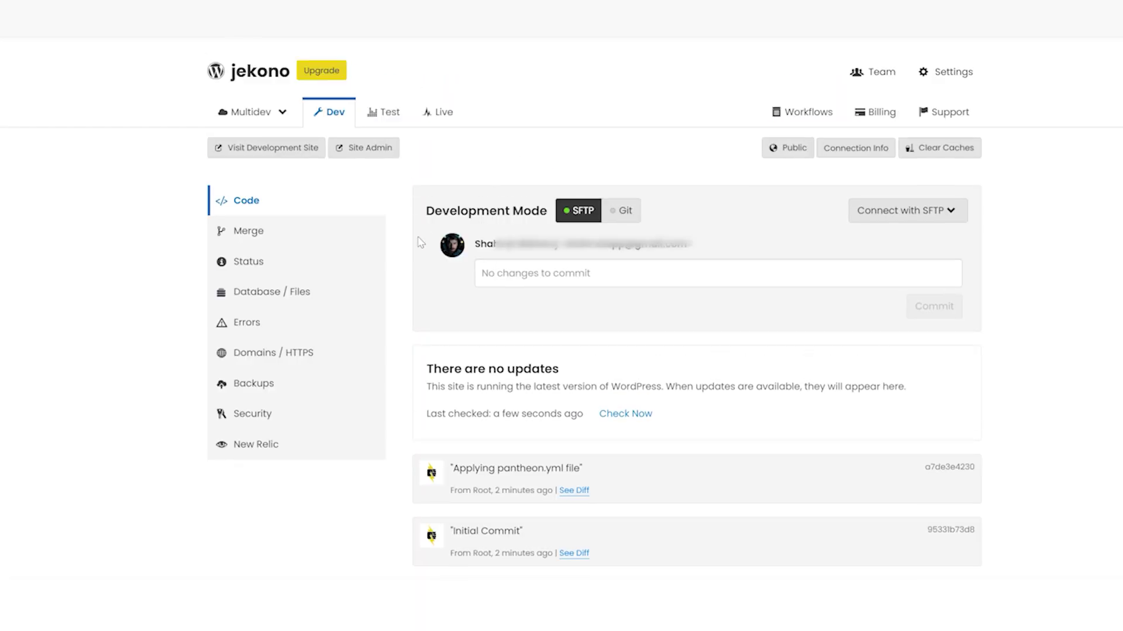
click(263, 151)
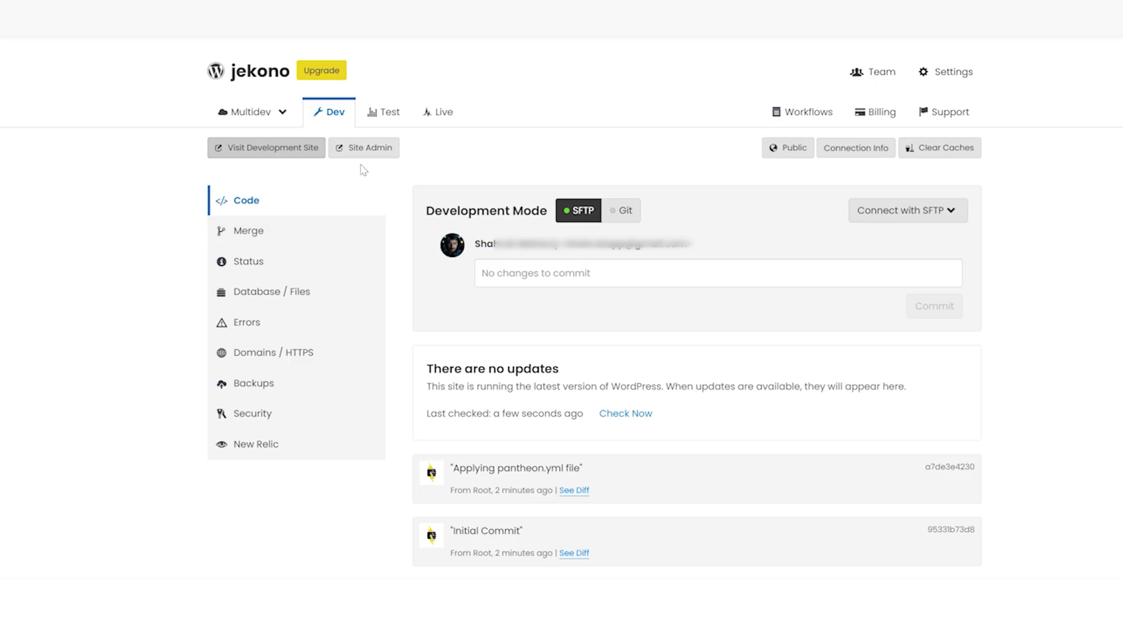
click(363, 150)
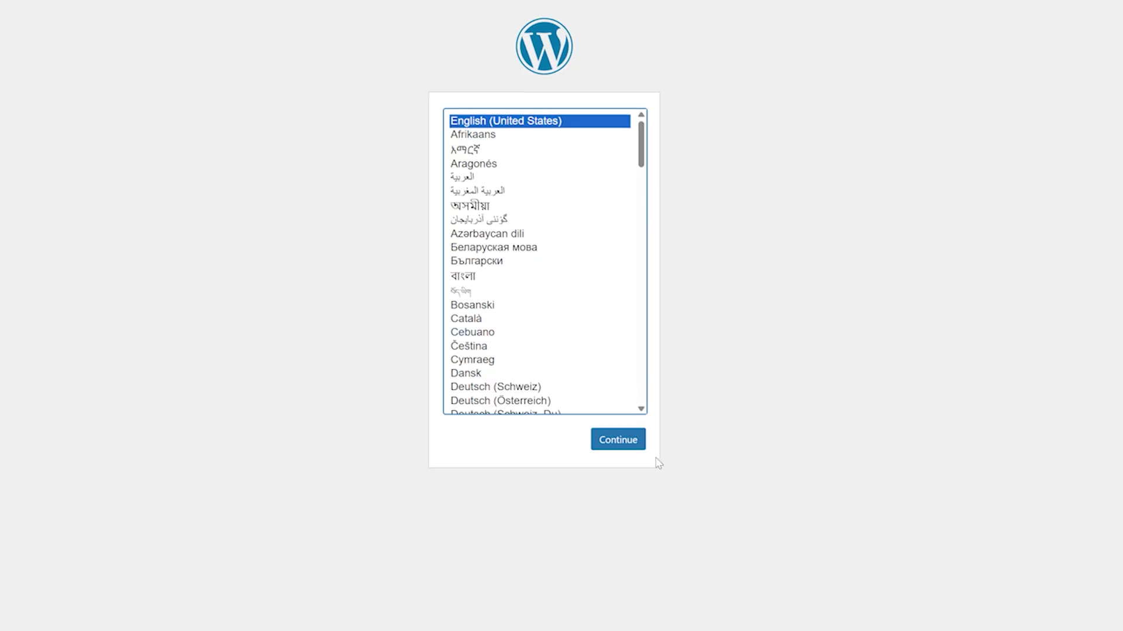
Choose English (United States) for the WordPress installation and set the site title to Portfolio.
click(618, 443)
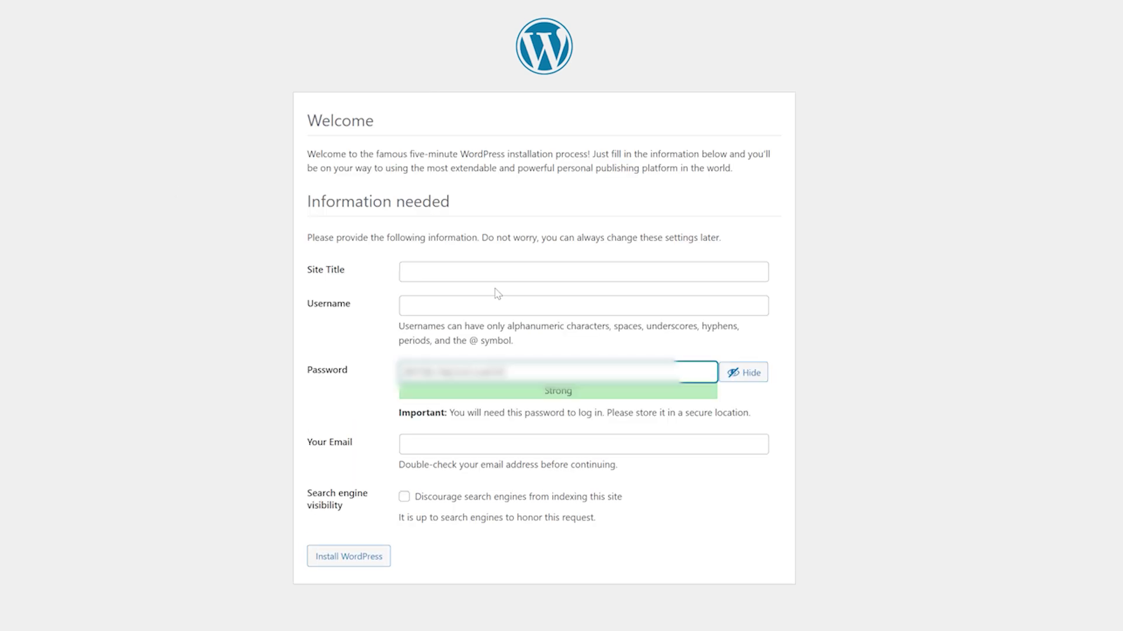
click(448, 272)
click(393, 288)
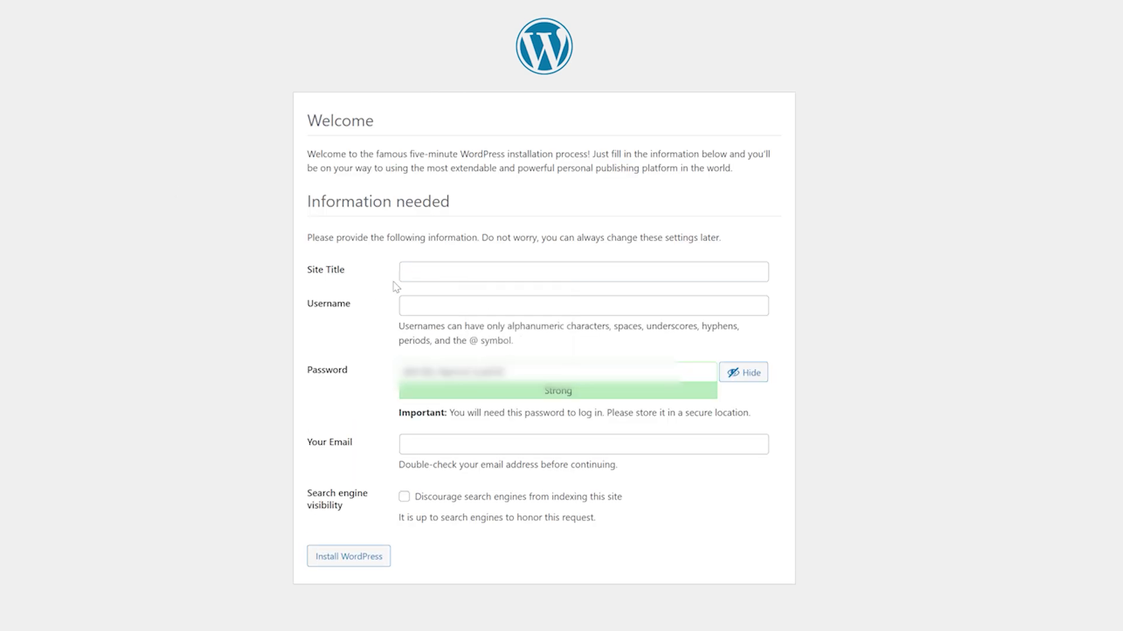
click(413, 270)
click(496, 353)
Fill in the saved administrator username, and copy the username and the generated password.
click(461, 306)
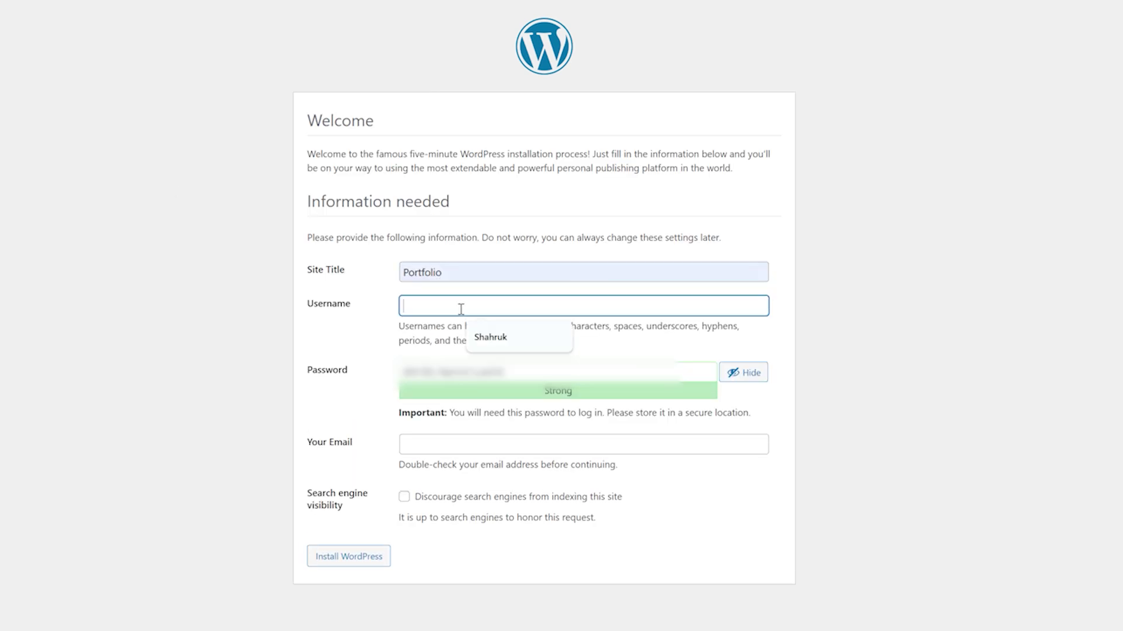
click(490, 338)
drag(447, 307, 386, 305)
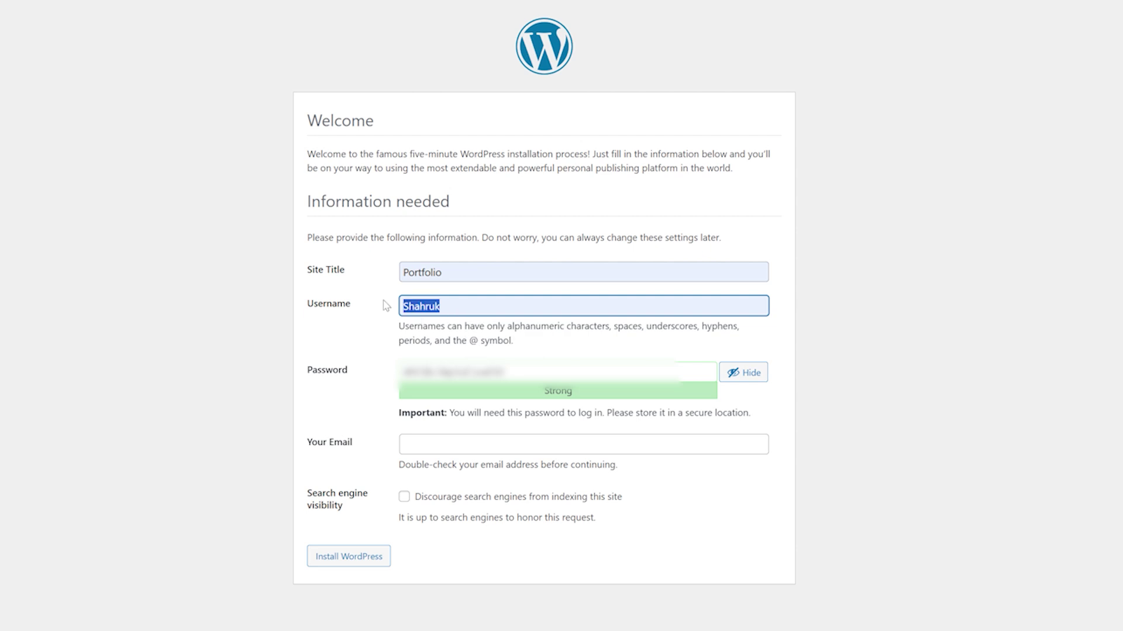
right_click(418, 306)
click(454, 367)
key(Tab)
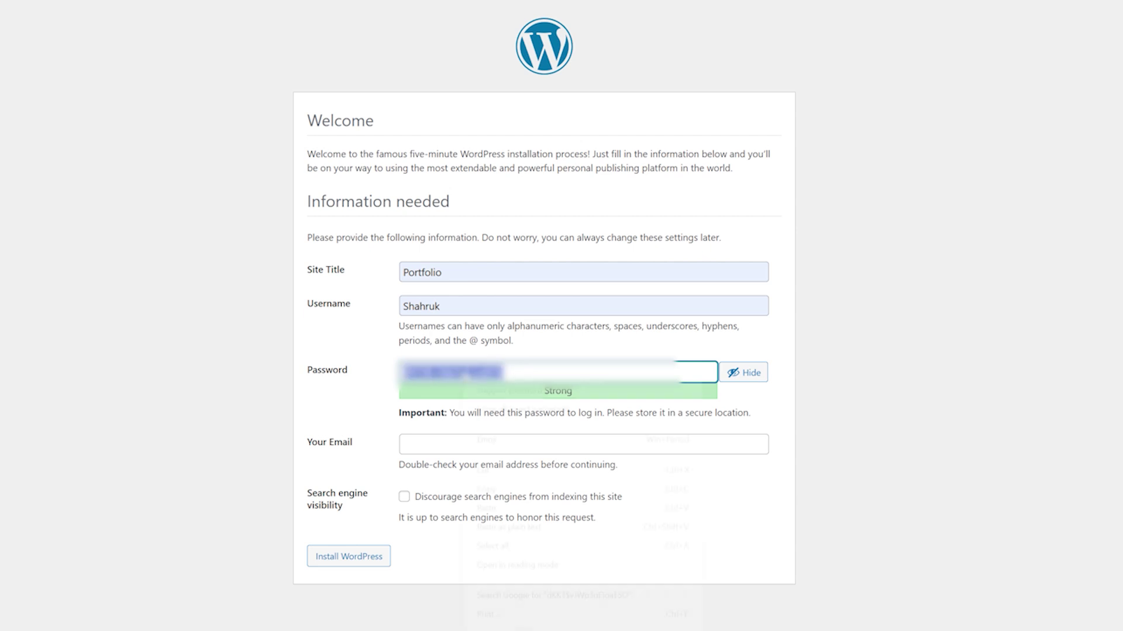
click(475, 489)
Fill in the administrator's saved email address and install WordPress without discouraging search engines from indexing the site.
click(410, 446)
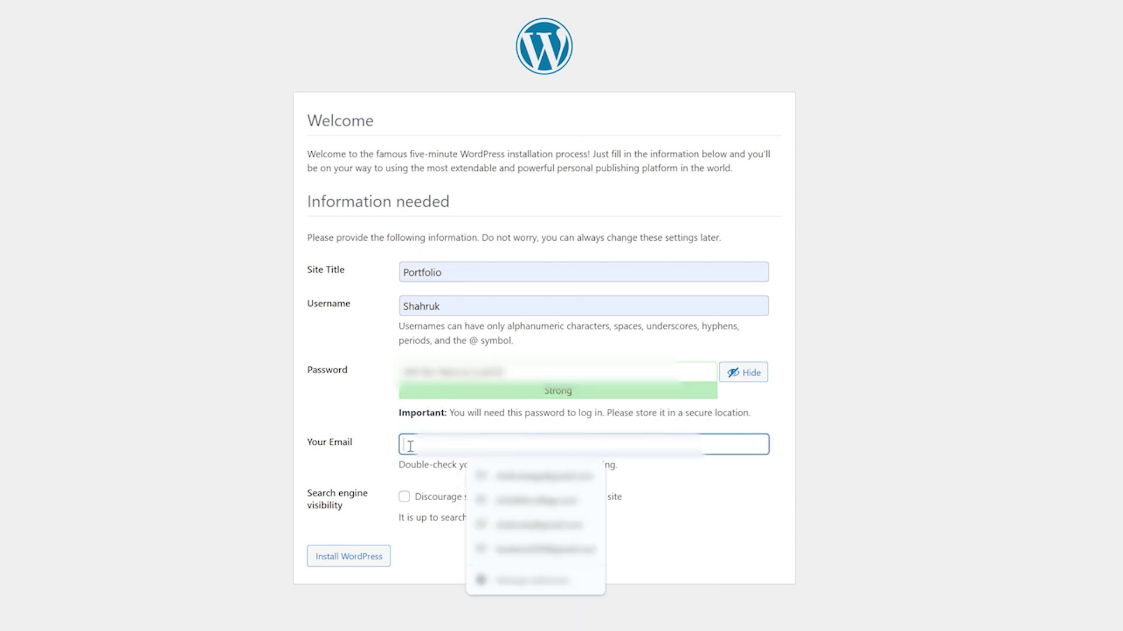
key(Down)
key(Return)
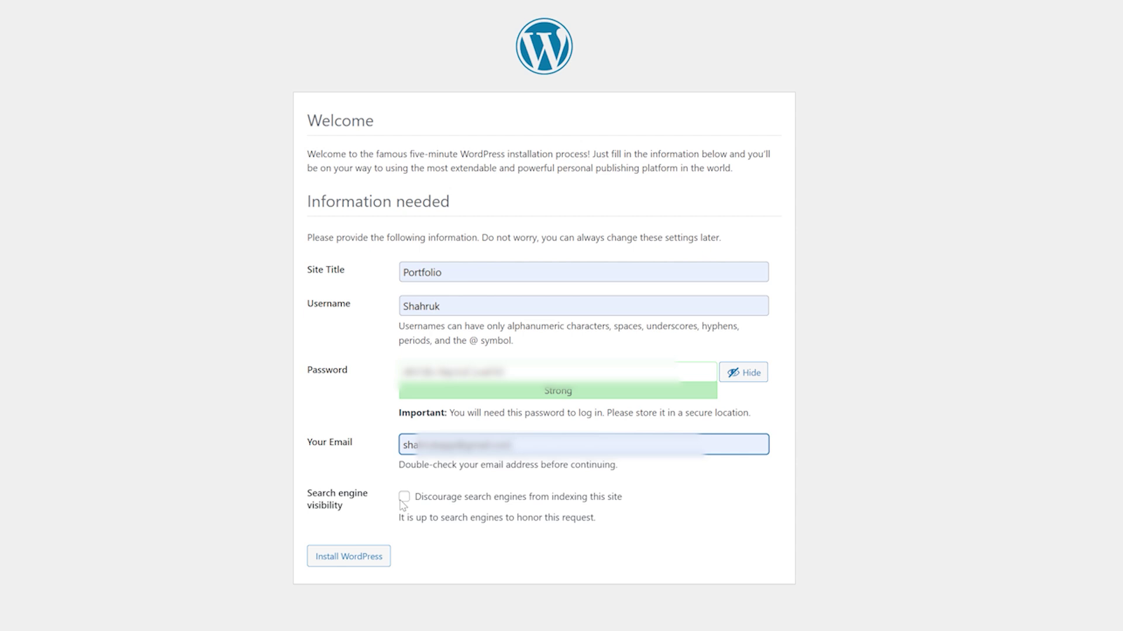
triple_click(342, 501)
click(344, 504)
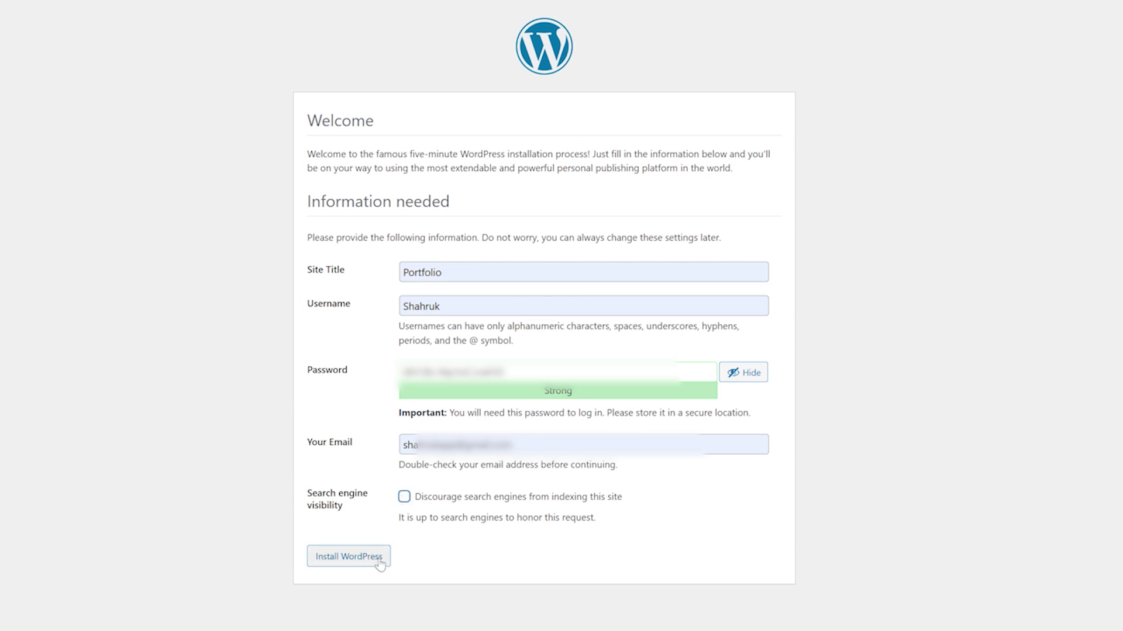
click(325, 563)
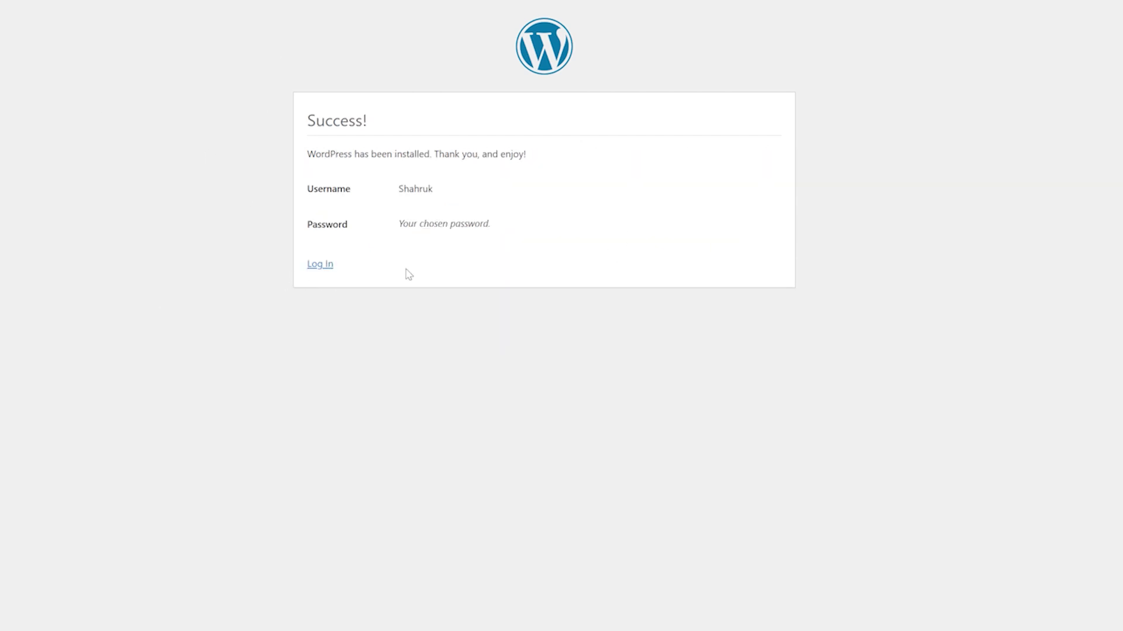
Log in to the WordPress site with the saved administrator username and password, with Remember Me enabled.
click(316, 266)
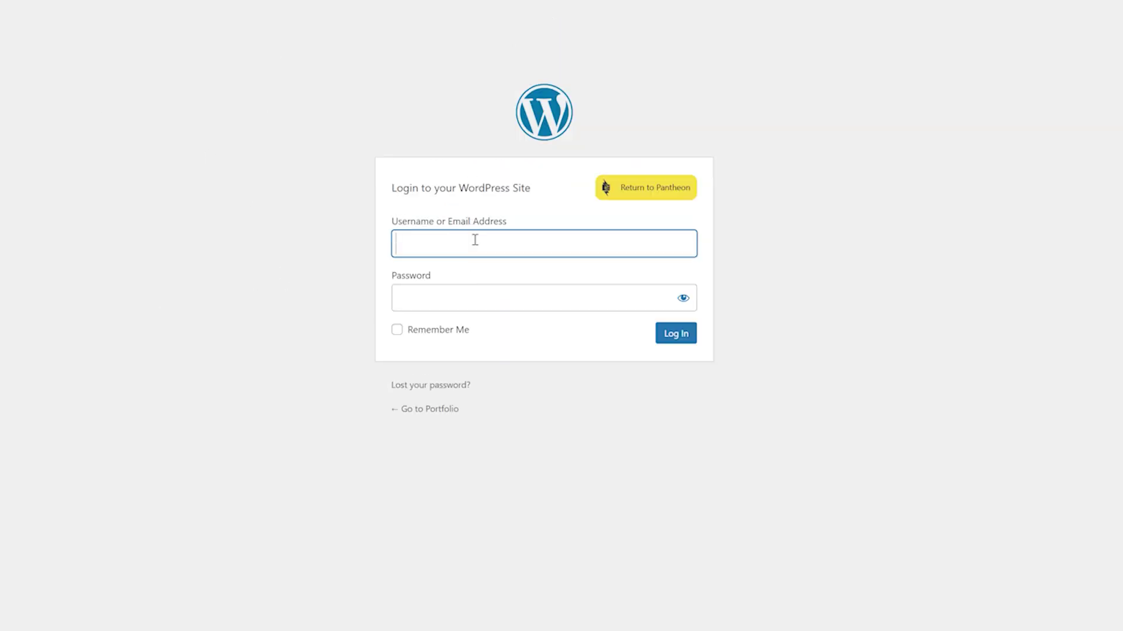
click(683, 299)
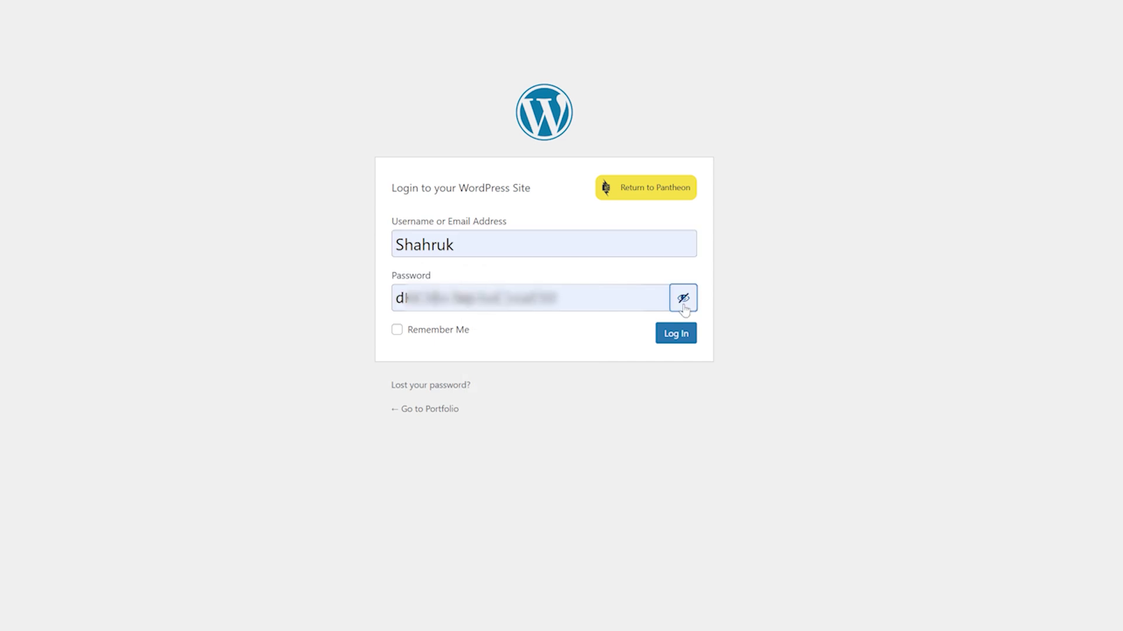
click(468, 311)
key(ctrl+a)
click(409, 332)
click(675, 333)
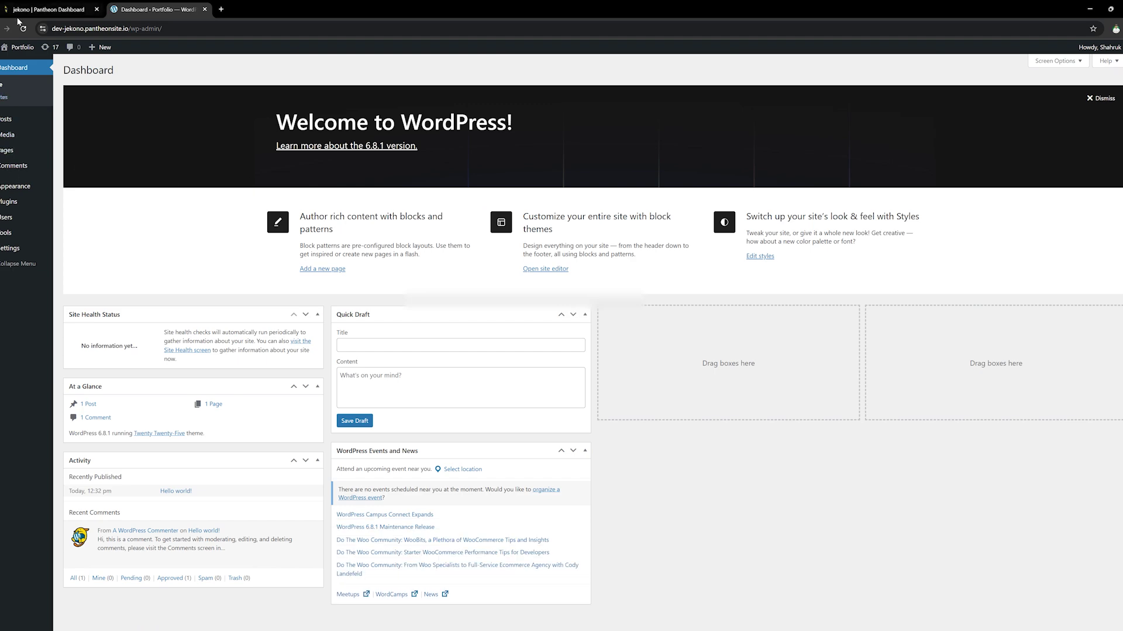
Look through the site's installed themes and its installed plugins in the WordPress admin.
mouse_move(21, 50)
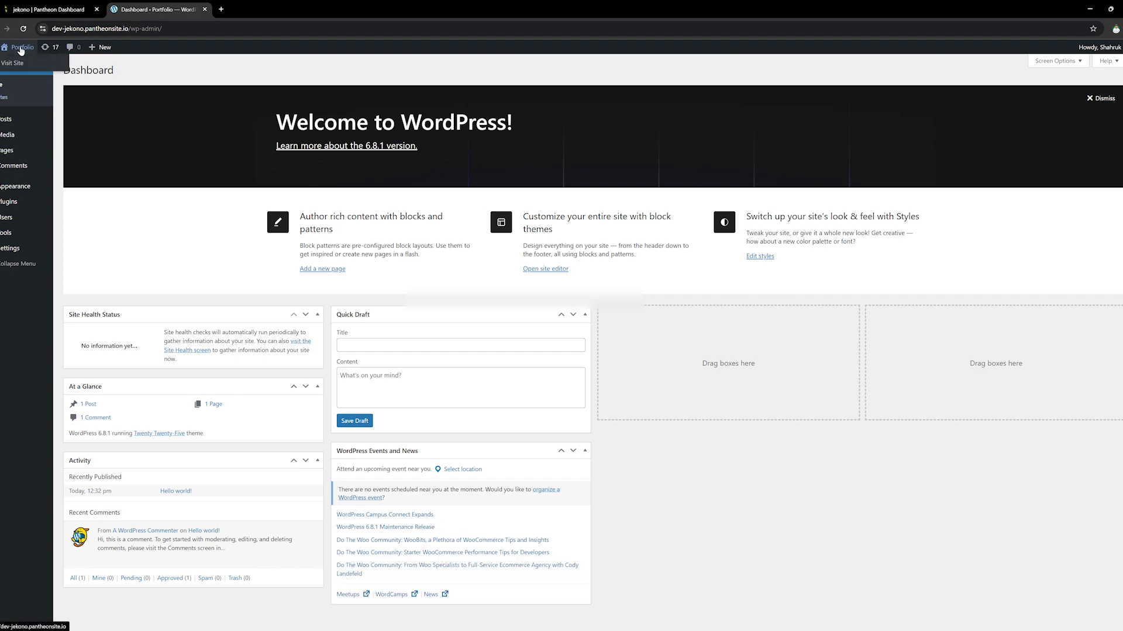
mouse_move(2, 194)
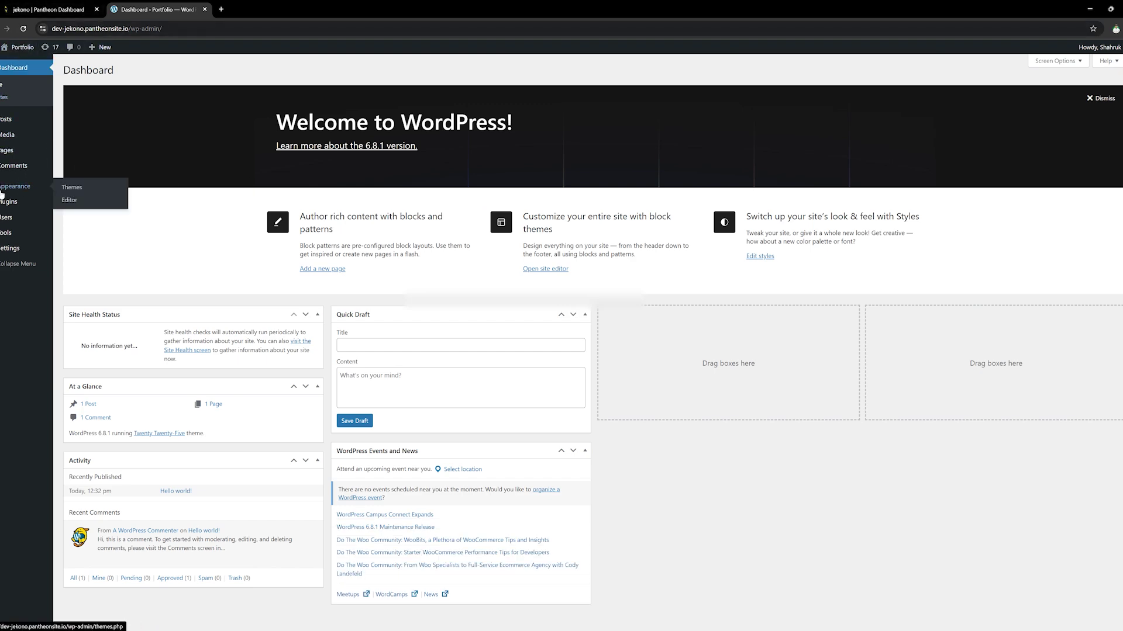
click(71, 188)
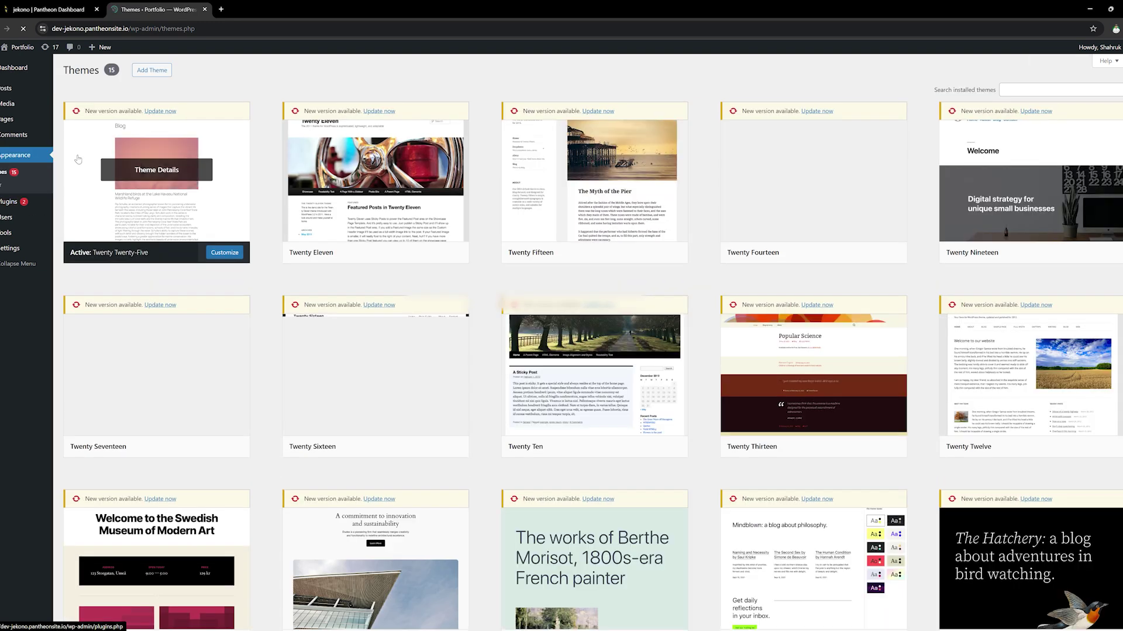
click(9, 202)
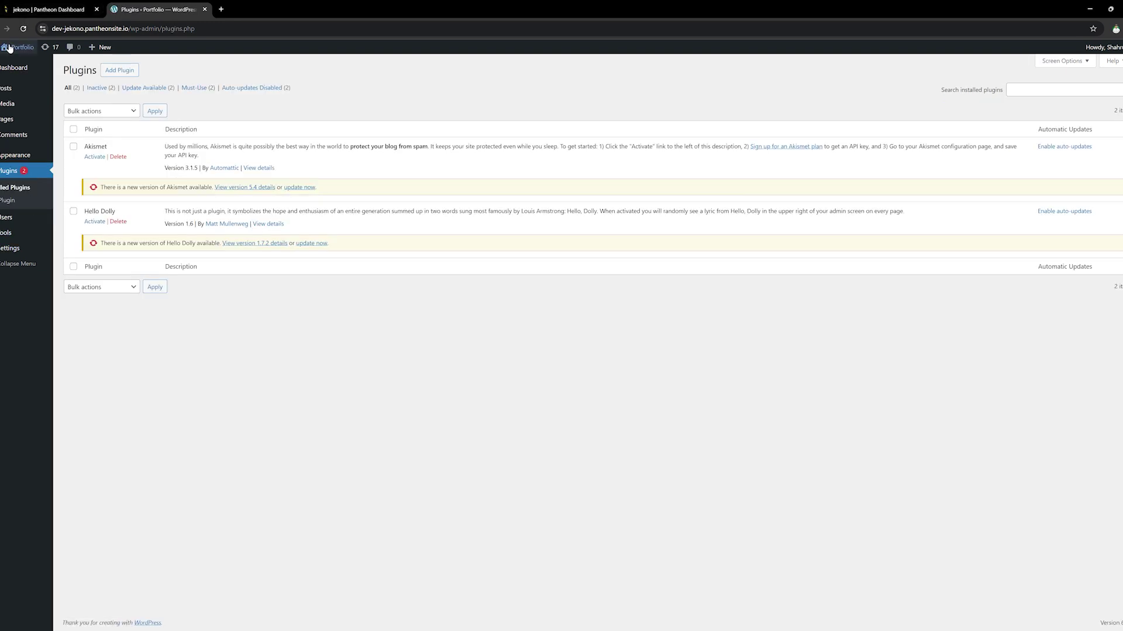
Visit the Portfolio site's public front page and cut its web address to the clipboard.
click(14, 61)
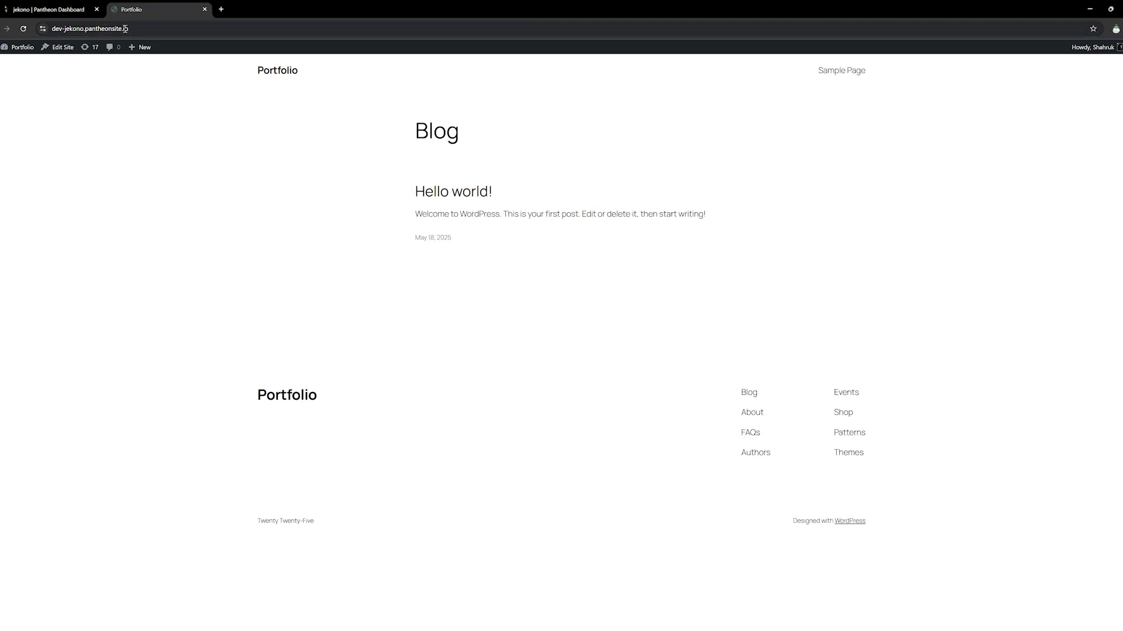
click(125, 29)
right_click(125, 29)
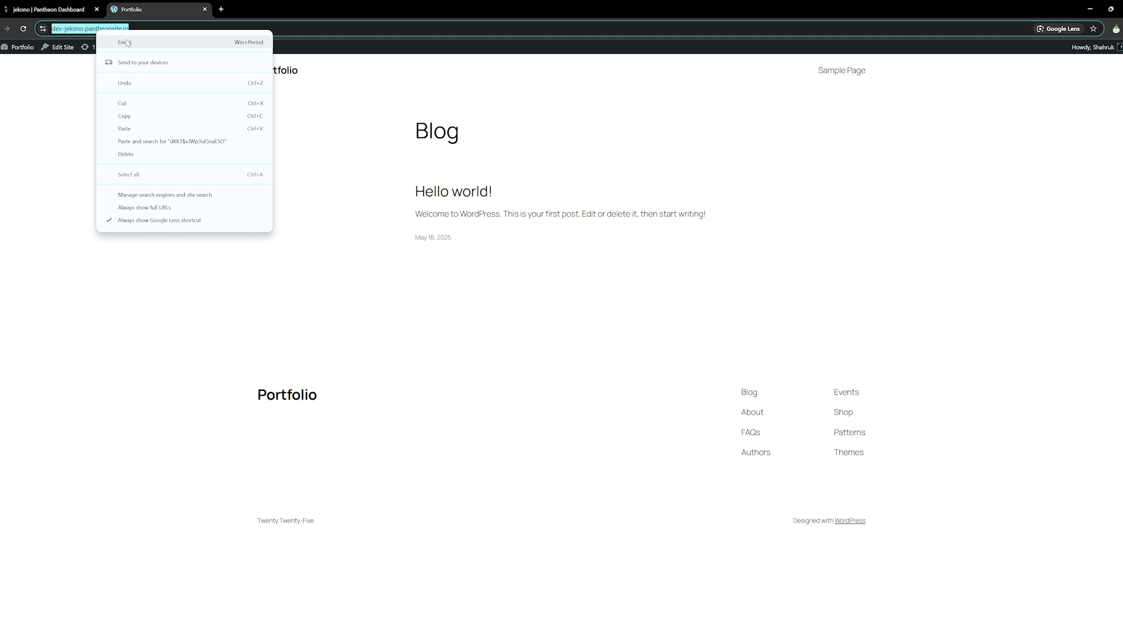
click(123, 104)
Open a new incognito window and load dev-jekono.pantheonsite.io there from the copied address.
click(1115, 30)
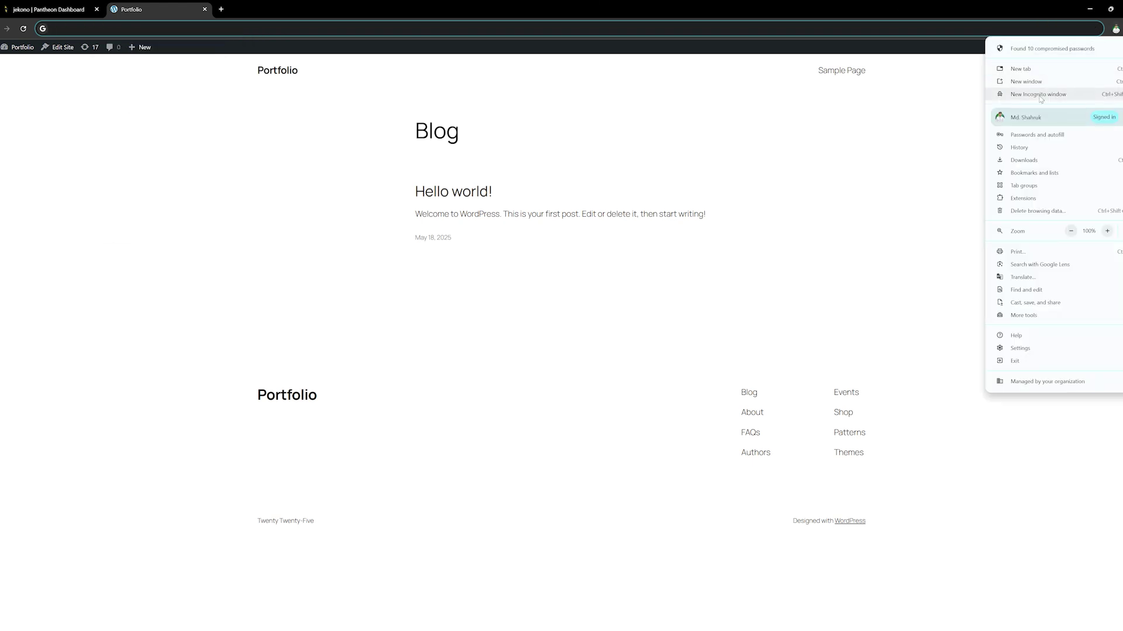
click(994, 92)
key(ctrl+v)
key(Return)
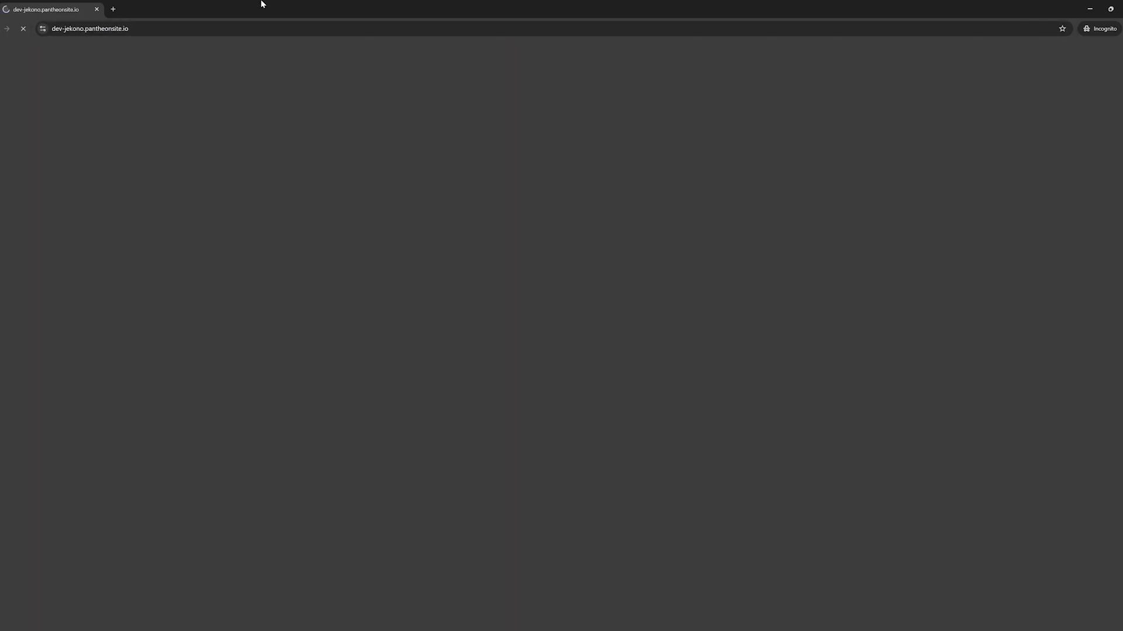
click(87, 29)
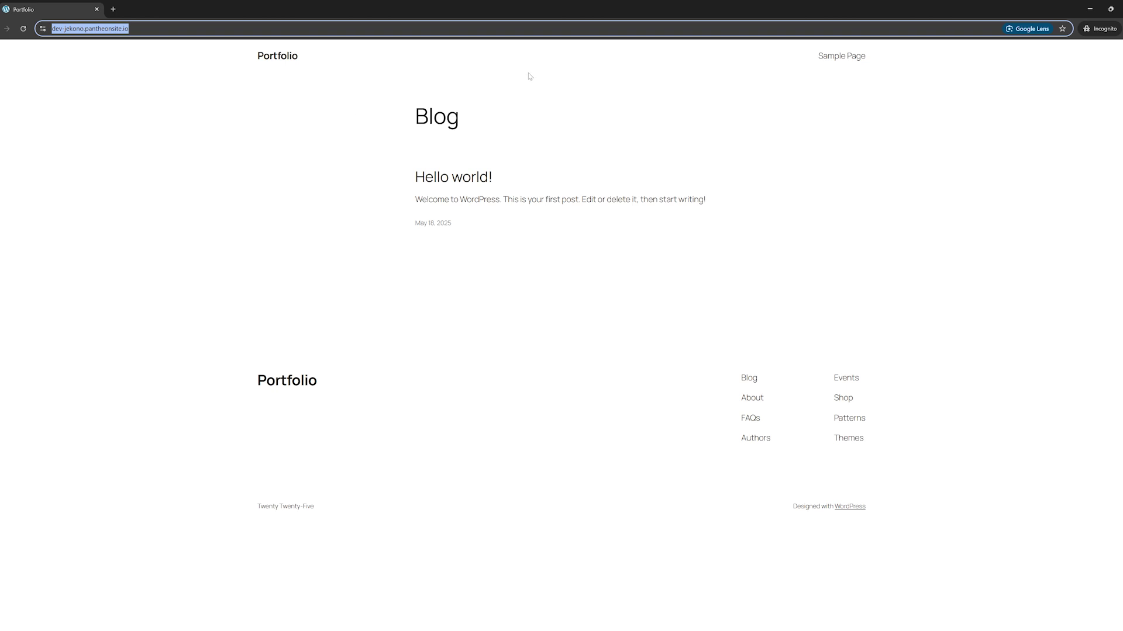